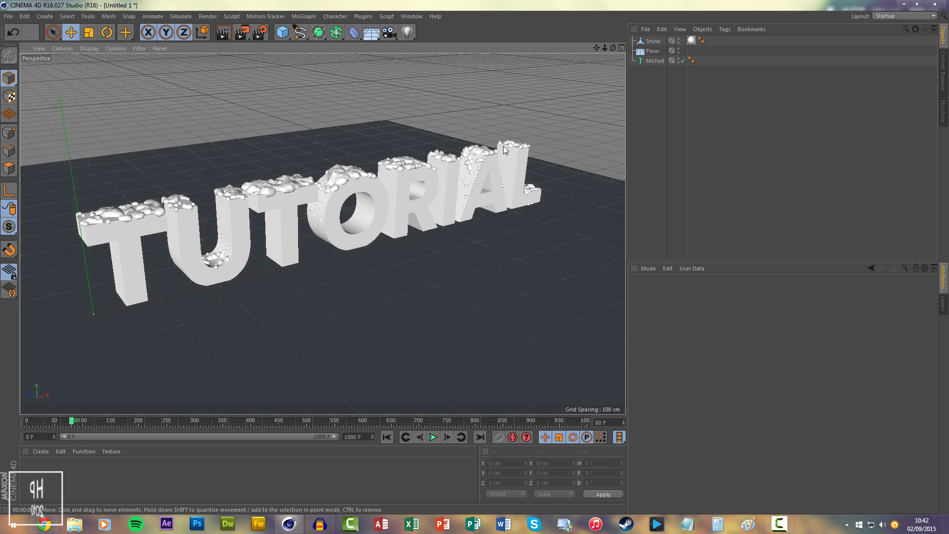
Delete the Snow, Floor and MoText objects so the scene is empty
mouse_move(613, 48)
left_mouse_down()
mouse_move(579, 57)
mouse_move(618, 50)
left_mouse_up()
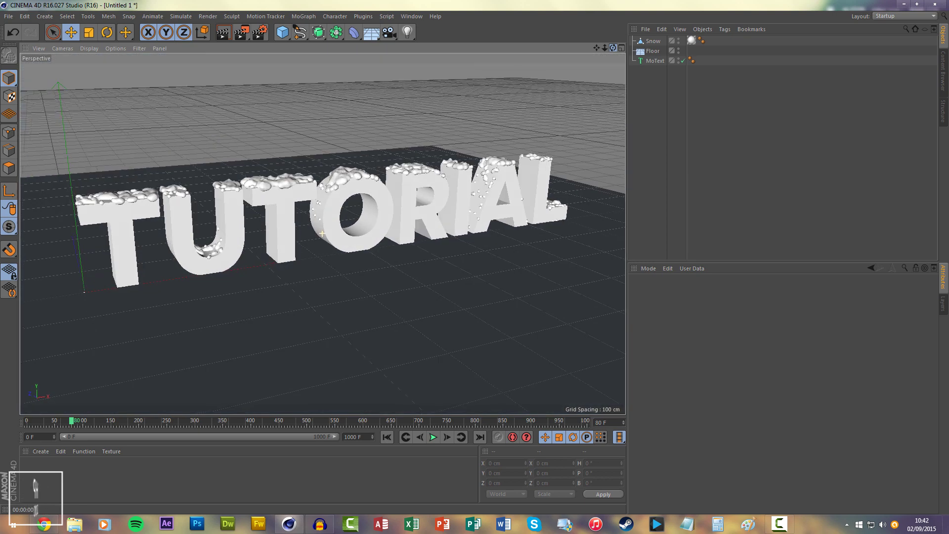
left_click(654, 61)
left_click(652, 42, "shift")
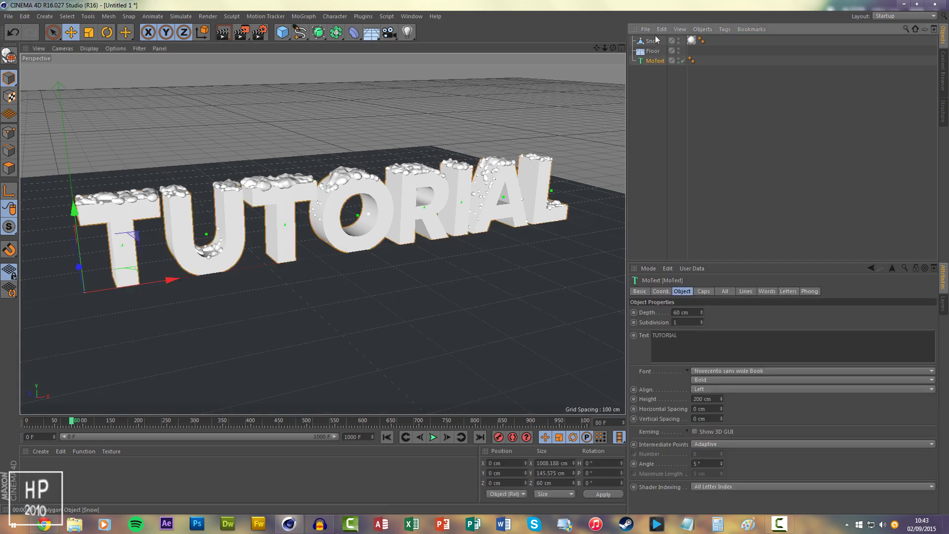
key("Delete")
left_click(652, 44)
key("Delete")
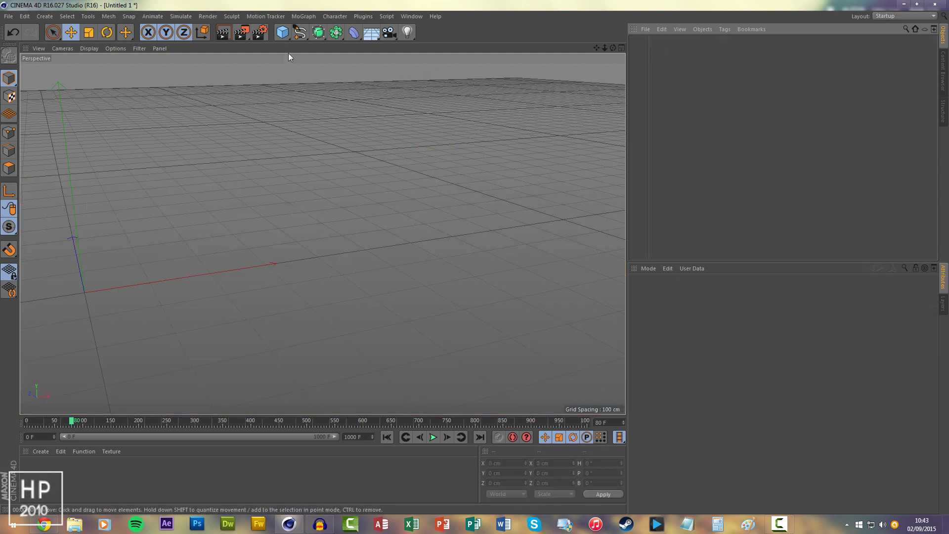
Add a cube and a MagicSnow object, and raise the snow emitter about 199 cm above the origin
left_click_drag(281, 34, 349, 44)
key("o")
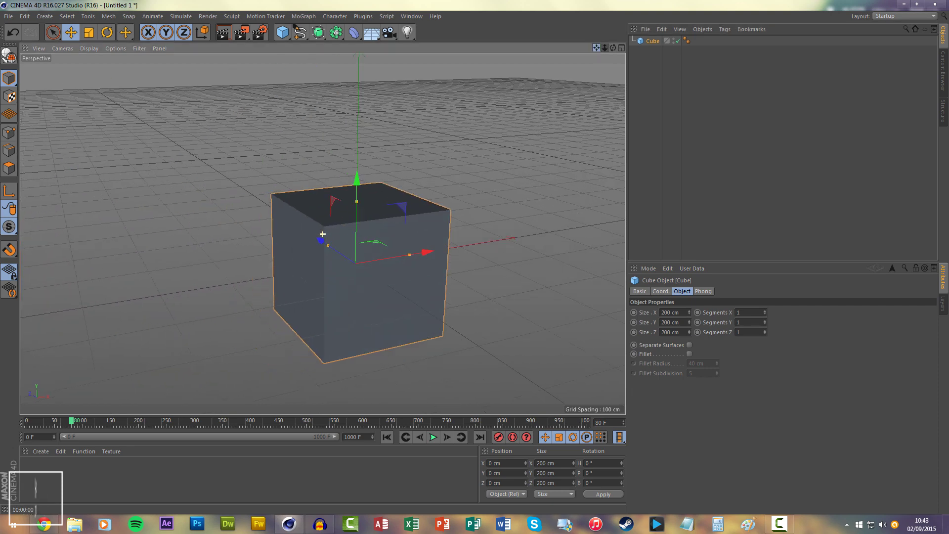
left_click(368, 18)
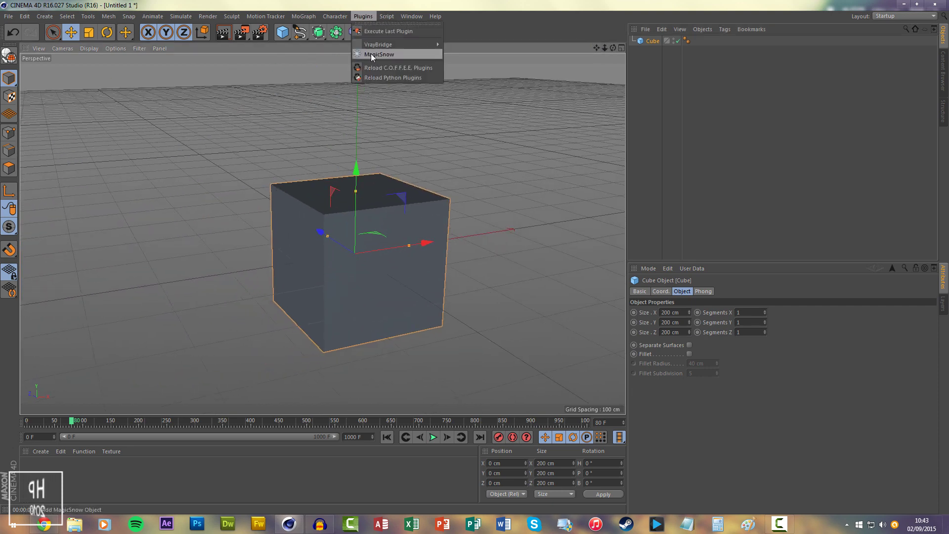
left_click(370, 53)
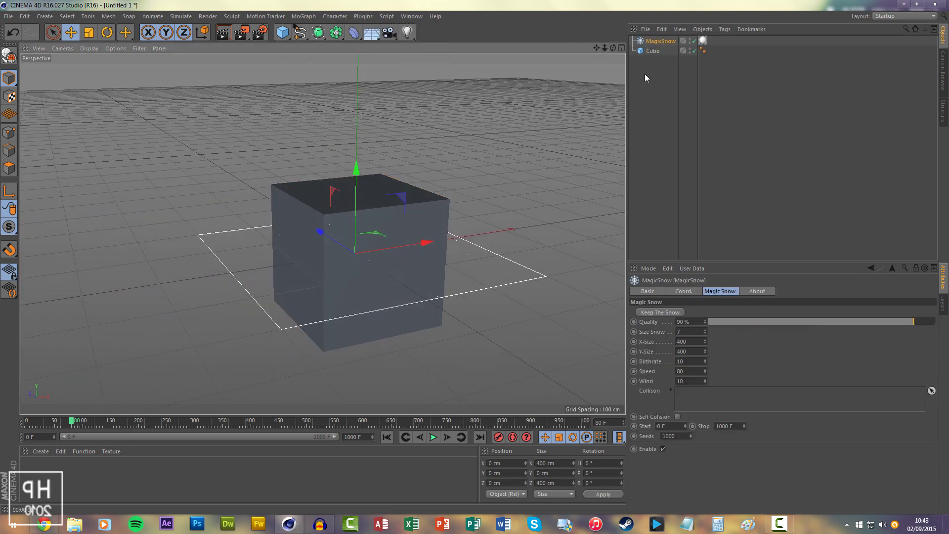
mouse_move(357, 164)
left_mouse_down()
mouse_move(378, 54)
mouse_move(363, 167)
left_mouse_up()
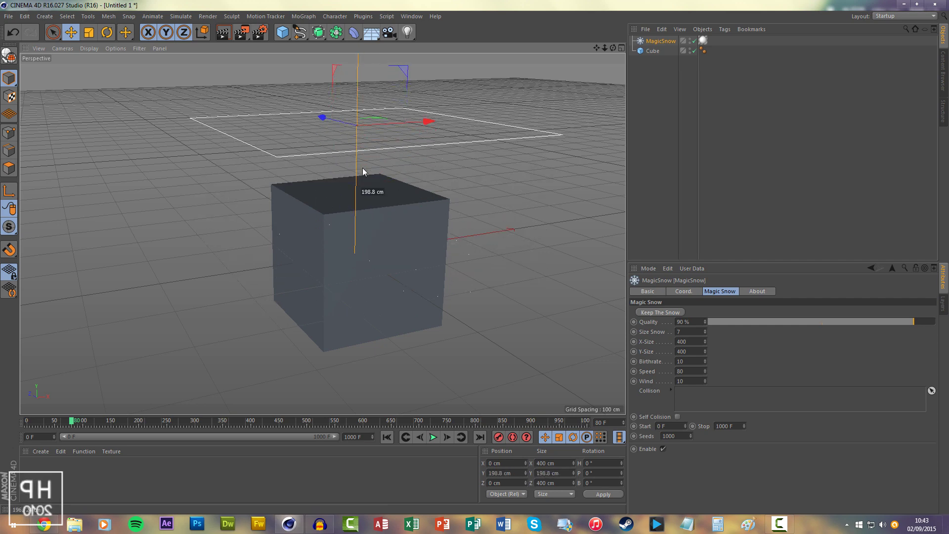
Preview the snow simulation from the first frame, then stop playback
mouse_move(613, 50)
left_mouse_down()
mouse_move(599, 48)
mouse_move(628, 54)
mouse_move(608, 59)
left_mouse_up()
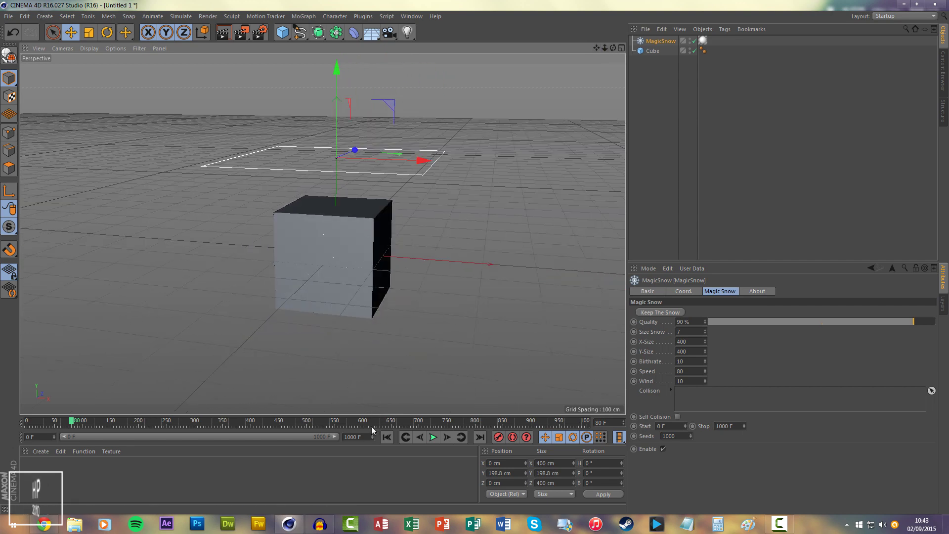
left_click(386, 437)
left_click(433, 438)
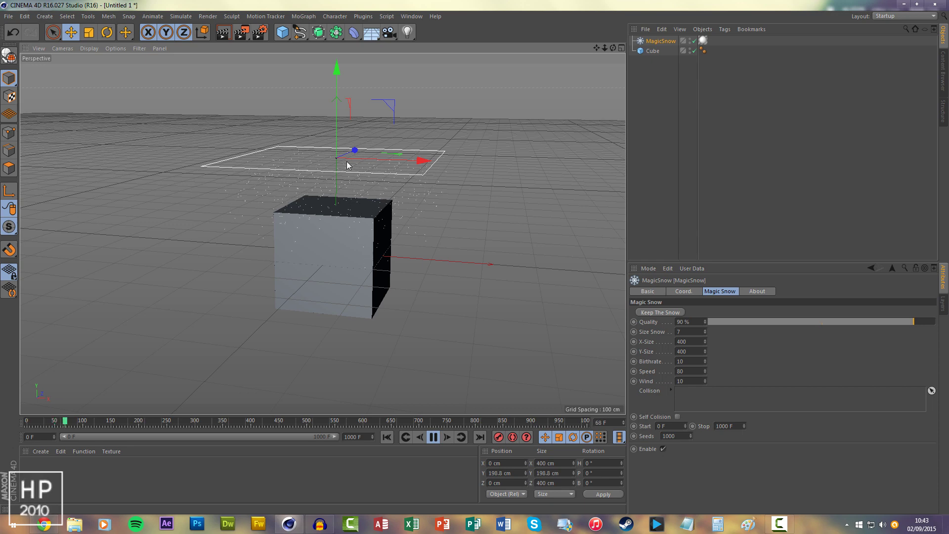
left_click(428, 441)
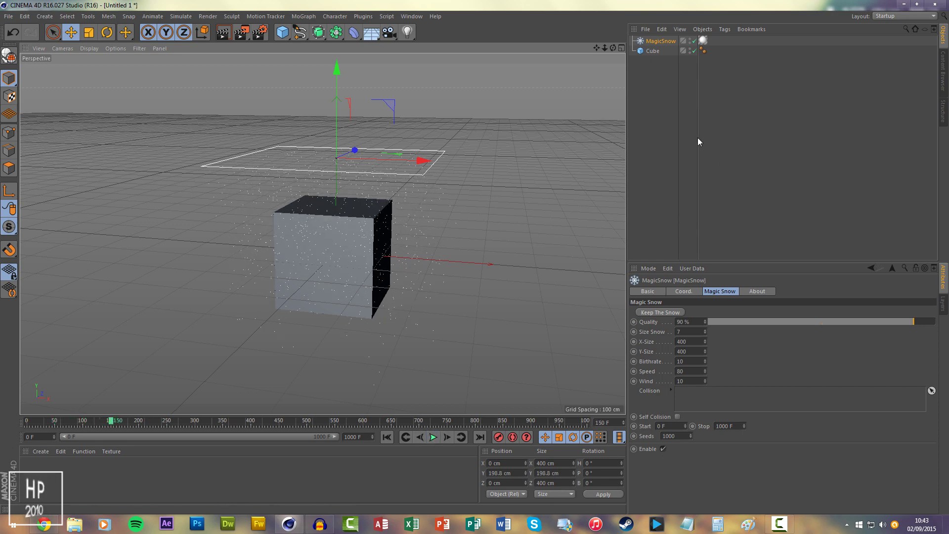
Assign the cube as the MagicSnow collision object and preview the simulation from the start
left_click_drag(650, 53, 672, 394)
key("shift+f")
key("F8")
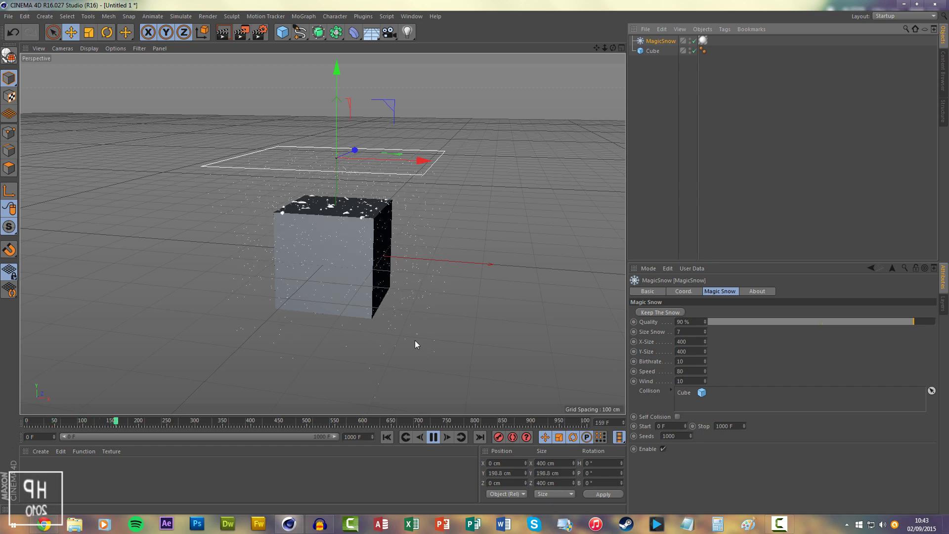
key("F8")
Set the snow quality to 100%, enable Self Collision and preview the simulation
left_click_drag(728, 323, 936, 322)
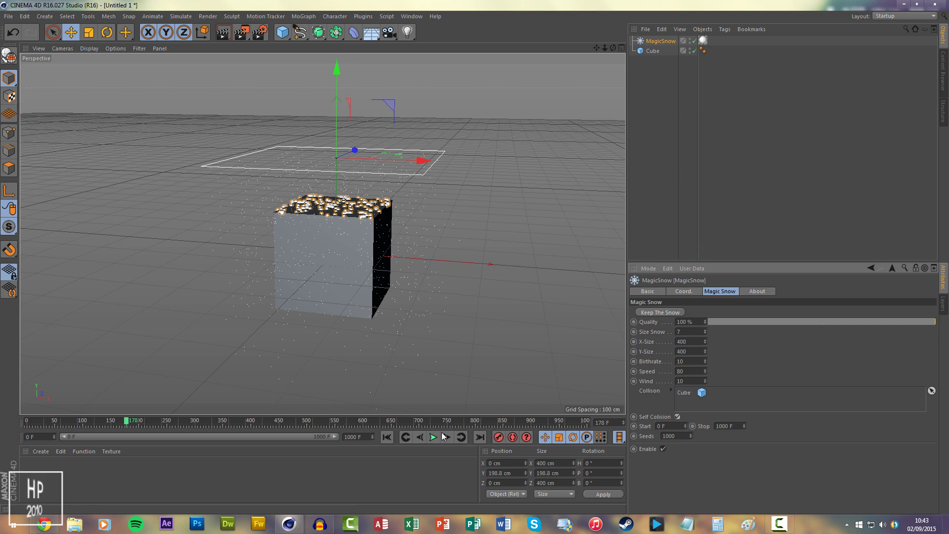
key("F8")
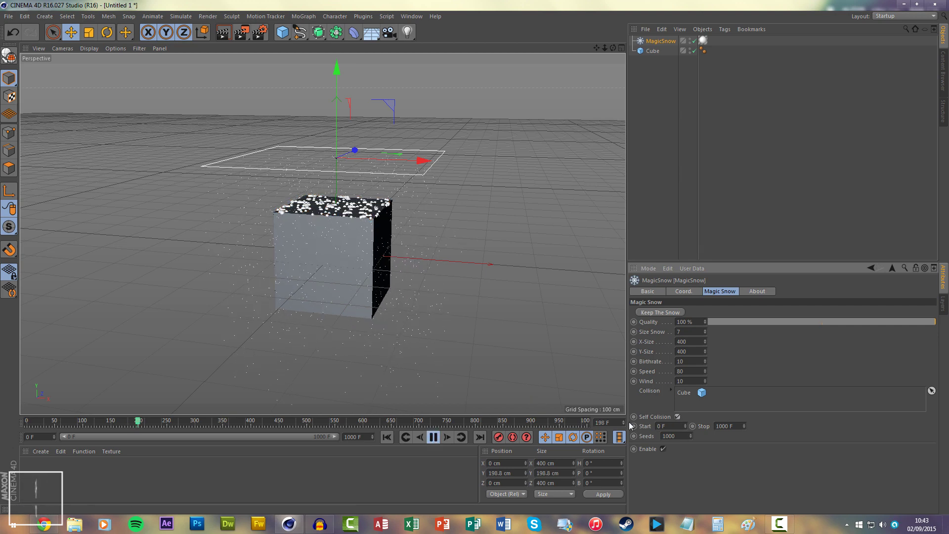
left_click(433, 437)
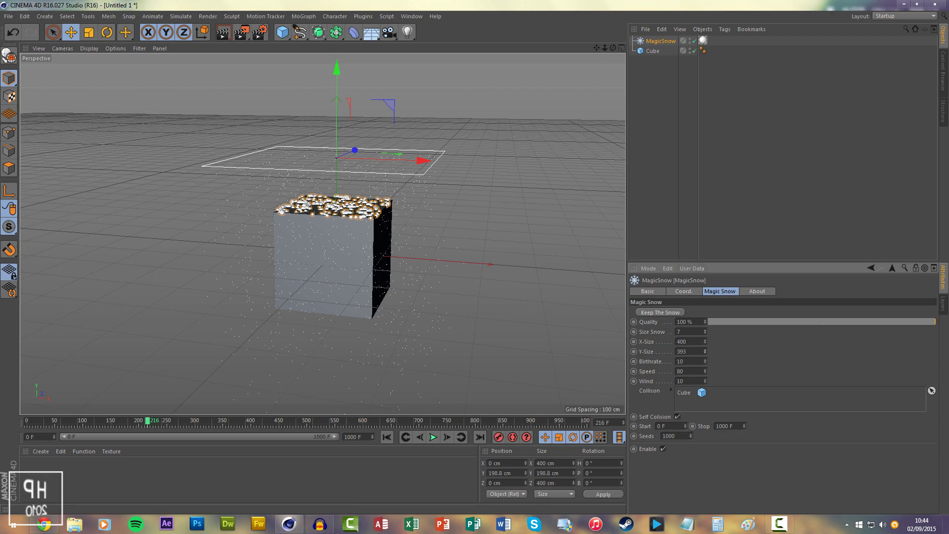
Increase the emitter's Y-Size to about 563 and replay the simulation from the first frame
mouse_move(705, 352)
left_mouse_down()
mouse_move(705, 385)
mouse_move(705, 336)
left_mouse_up()
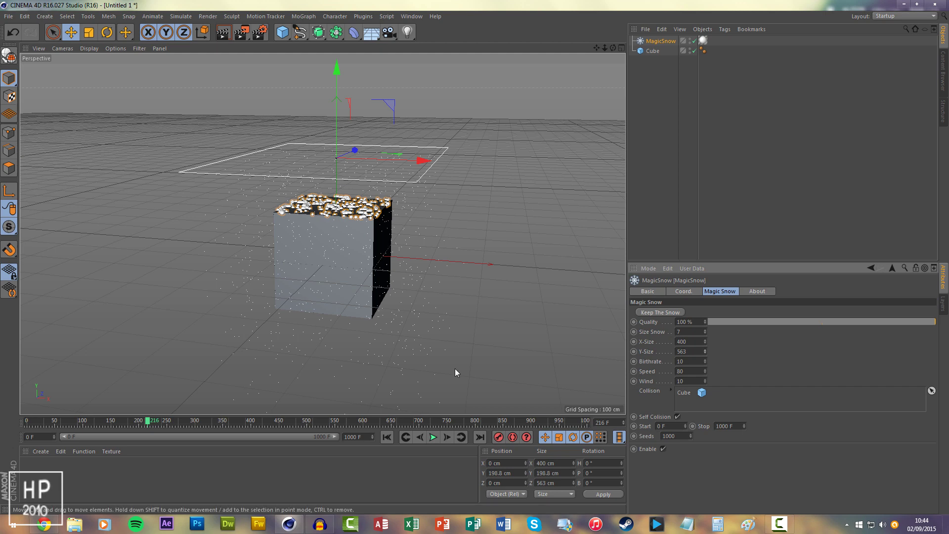
left_click(389, 437)
left_click(433, 437)
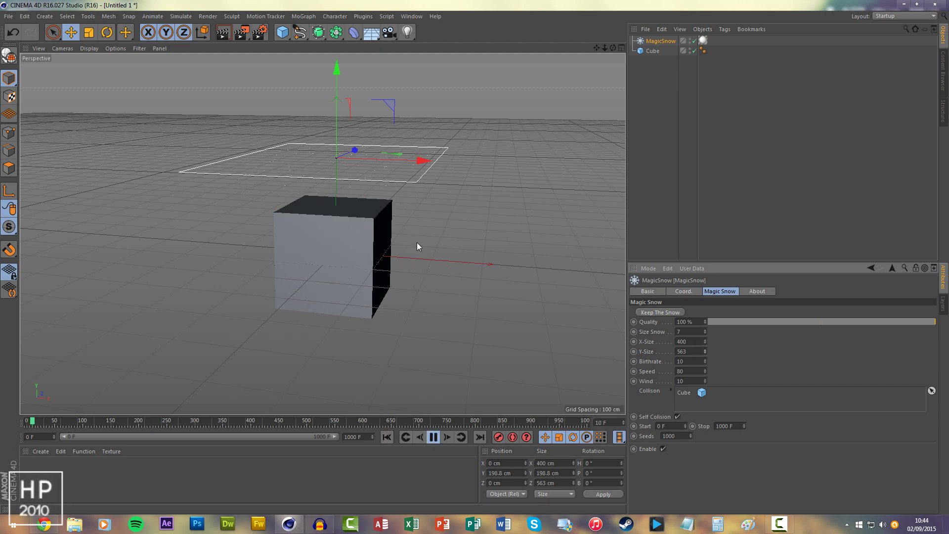
Set the snow's Birthrate to 100 and restart the simulation from the first frame
double_click(681, 361)
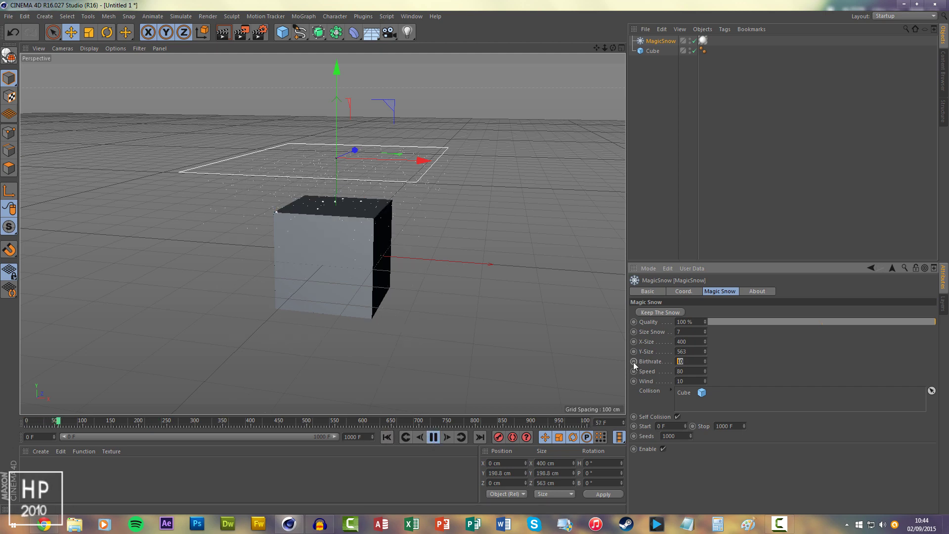
type("1")
key("Return")
type("00")
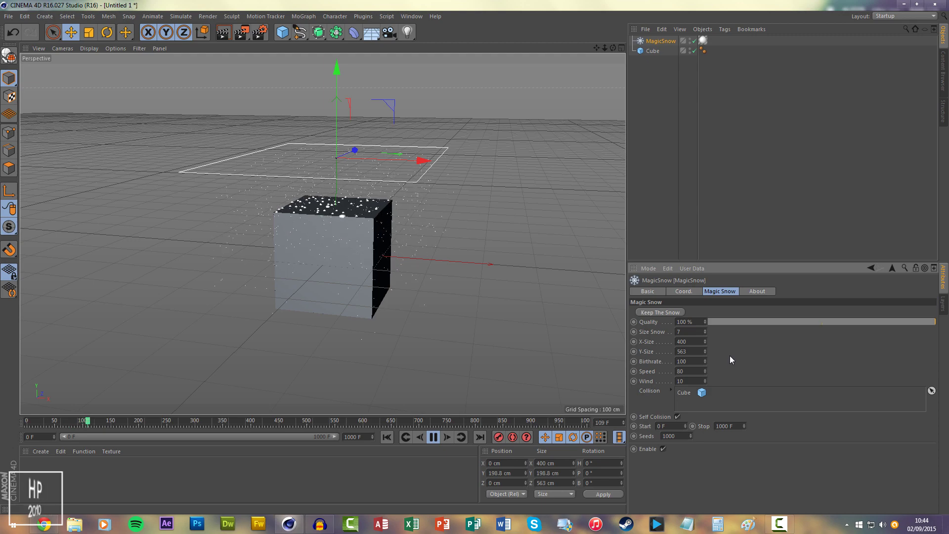
key("Return")
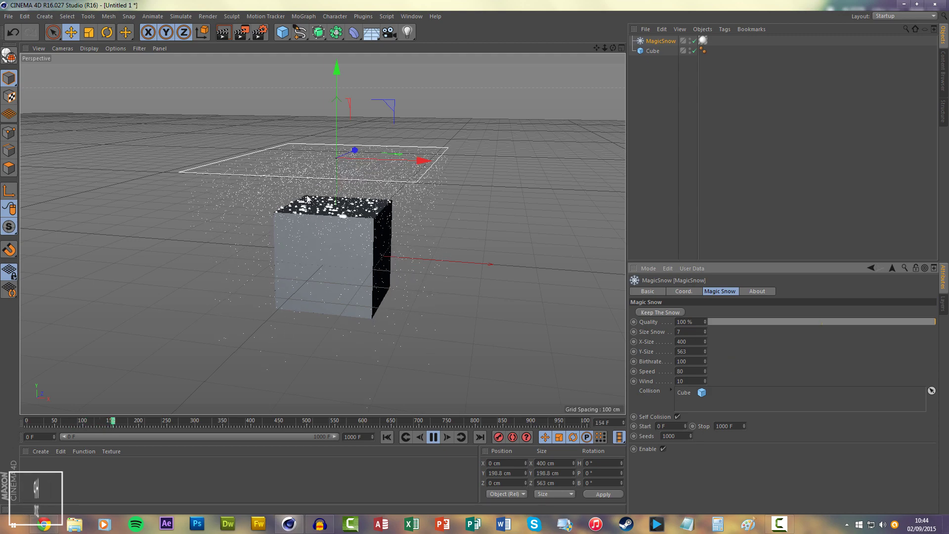
left_click(388, 436)
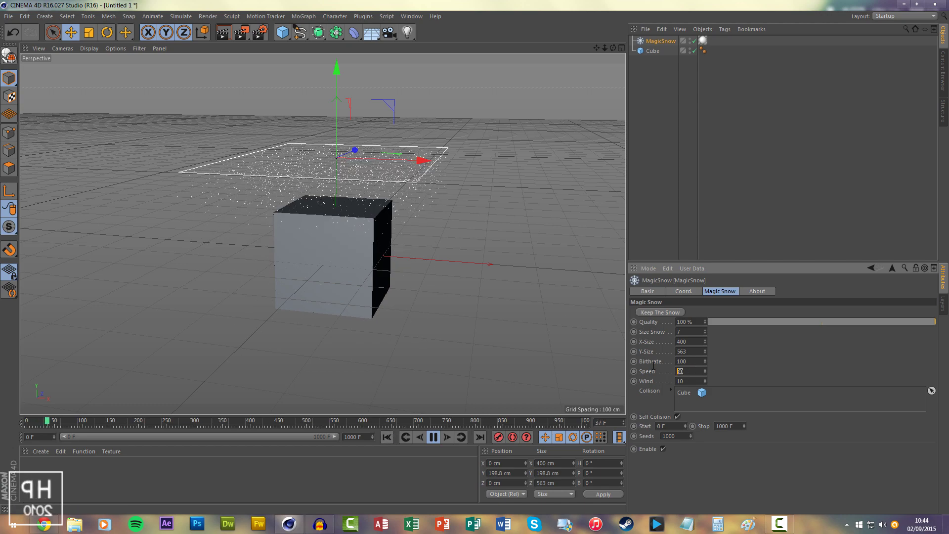
Set the snow's Speed to 200, replay the simulation, then stop and rewind it
double_click(689, 371)
type("200")
key("Return")
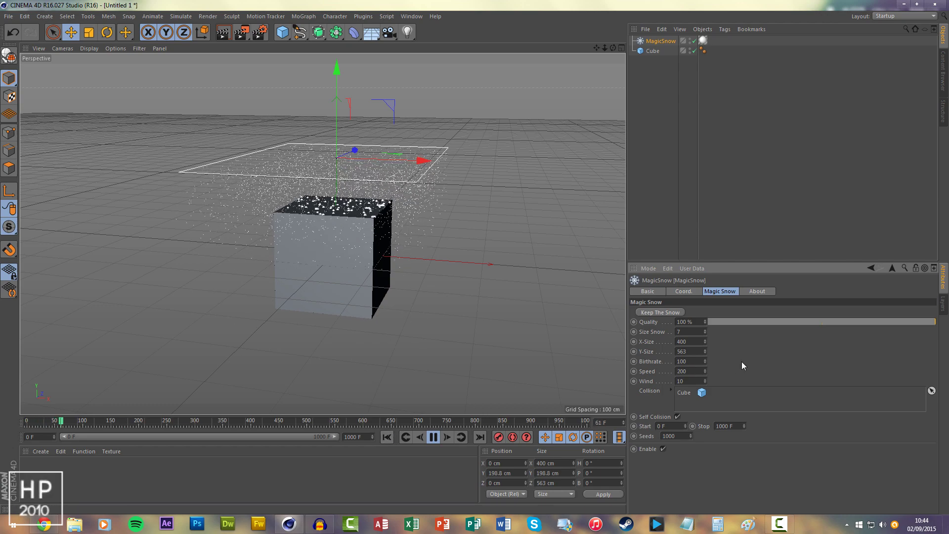
left_click(387, 436)
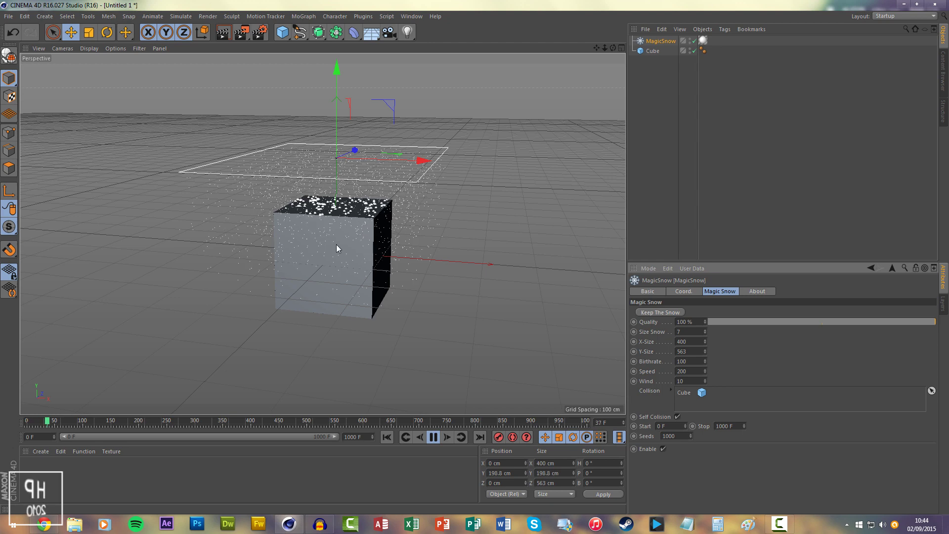
left_click(434, 435)
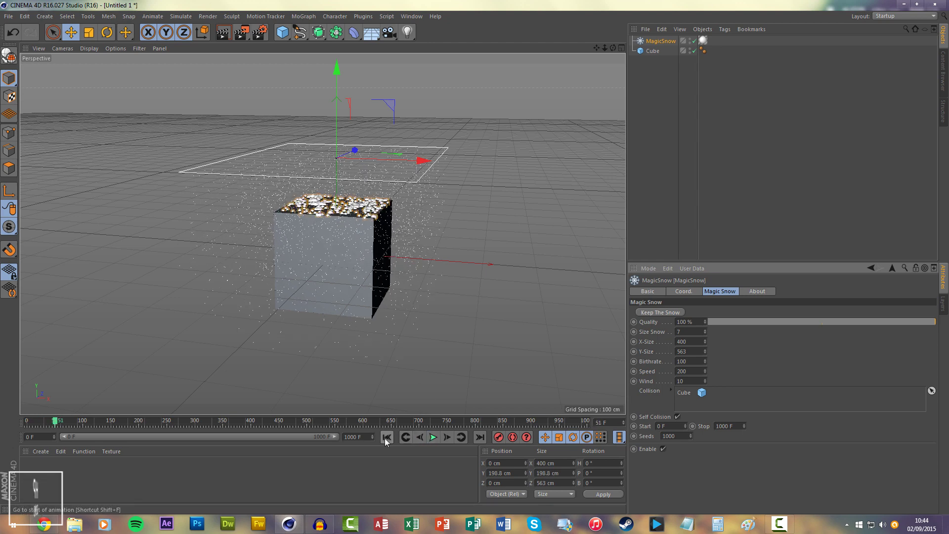
left_click(385, 437)
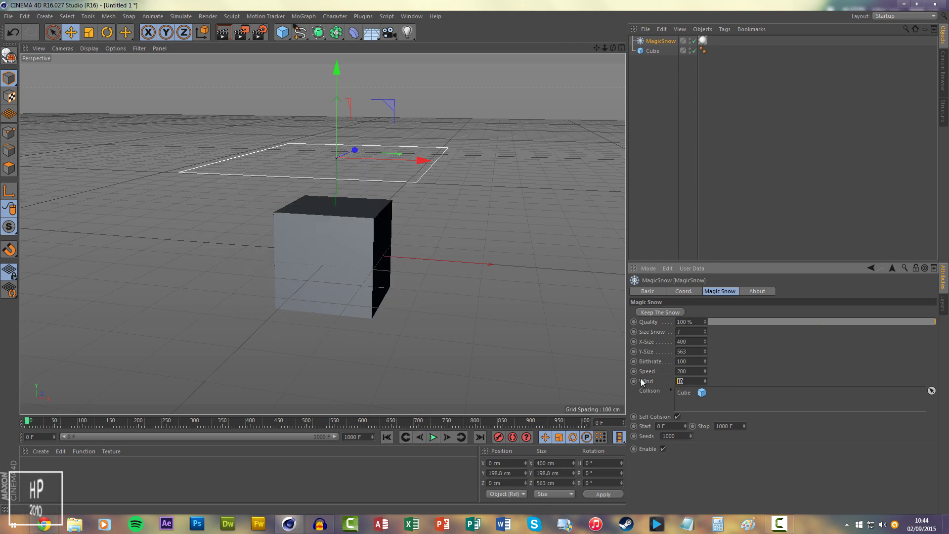
Set the snow's Wind to 500, preview the simulation and return to the first frame
type("500")
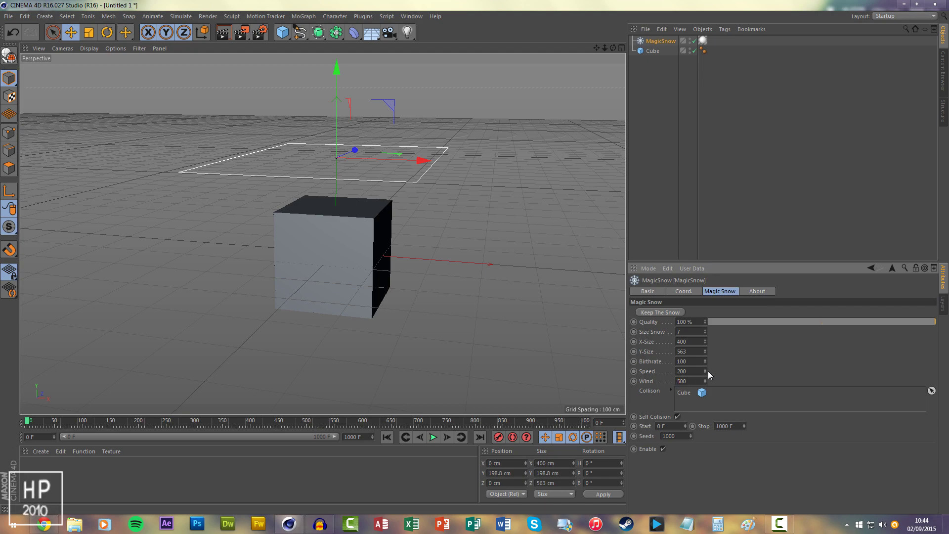
left_click(435, 440)
left_click(386, 439)
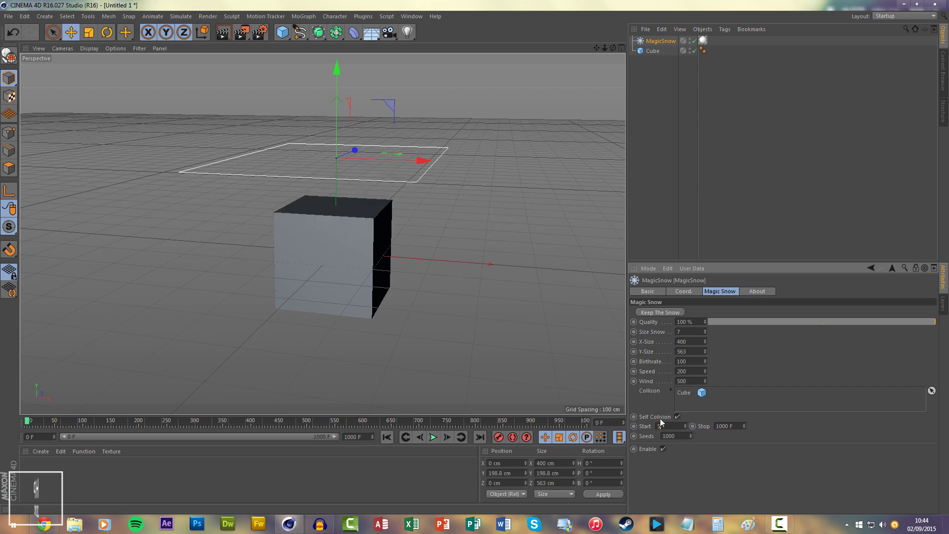
Set the snow's Start frame to 50 F, preview the simulation and return to the first frame
left_click(433, 437)
left_click(386, 437)
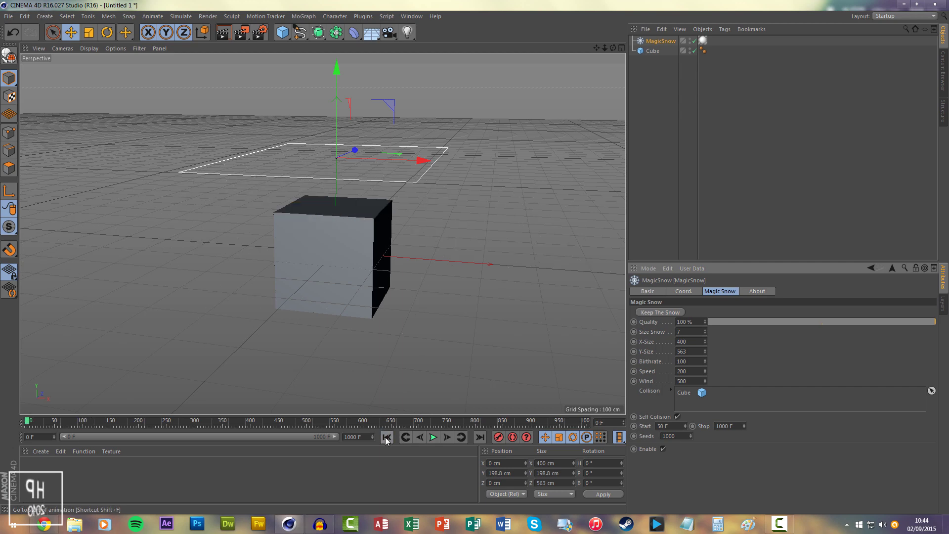
left_click(676, 436)
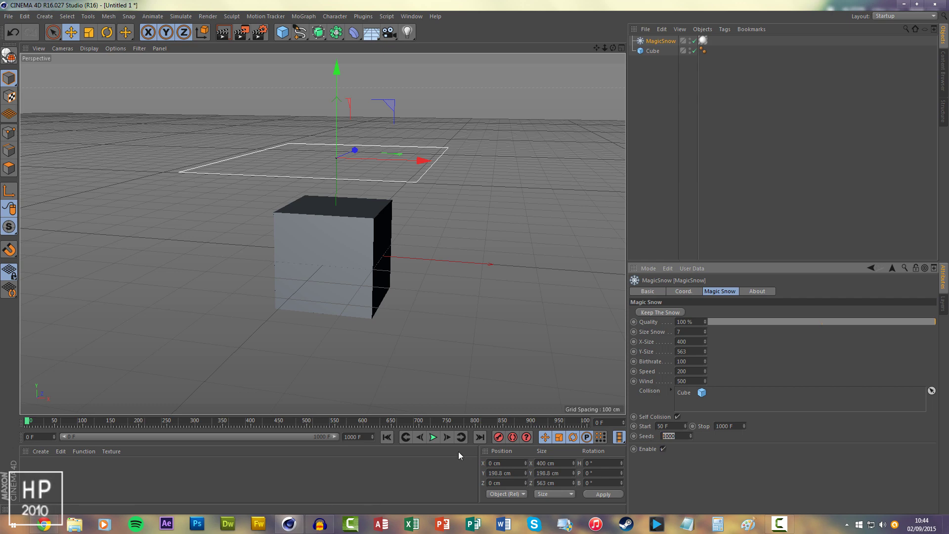
Play the simulation, briefly turning the snow's Enable option off and on again, and stop around frame 160
left_click(437, 439)
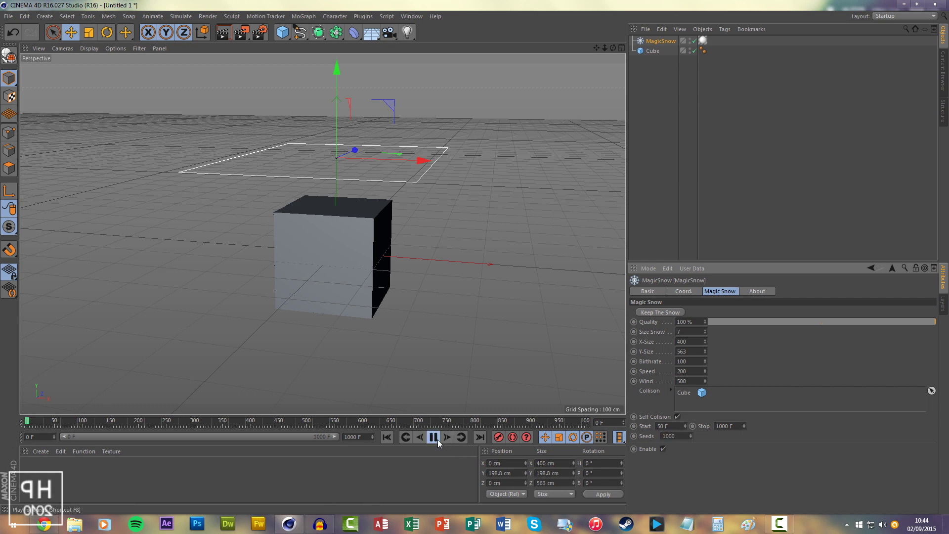
left_click(664, 449)
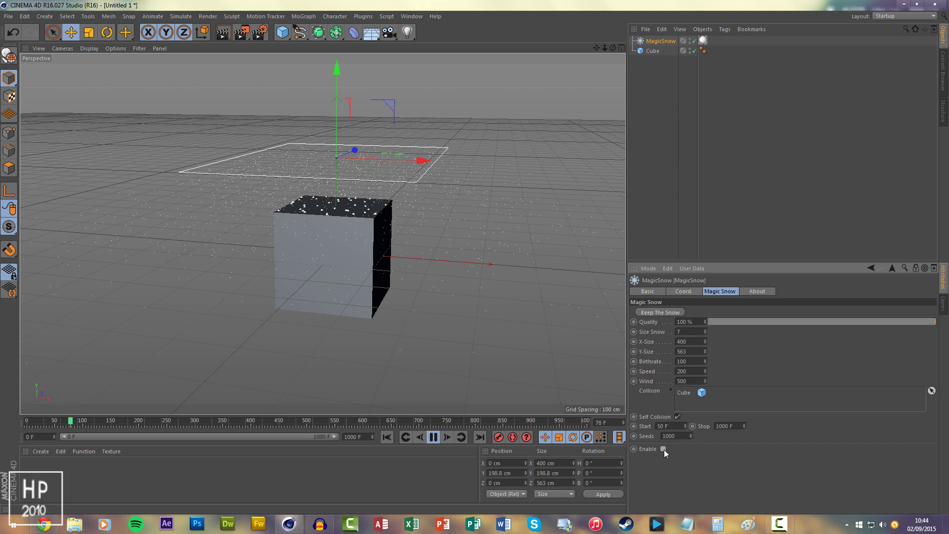
left_click(663, 449)
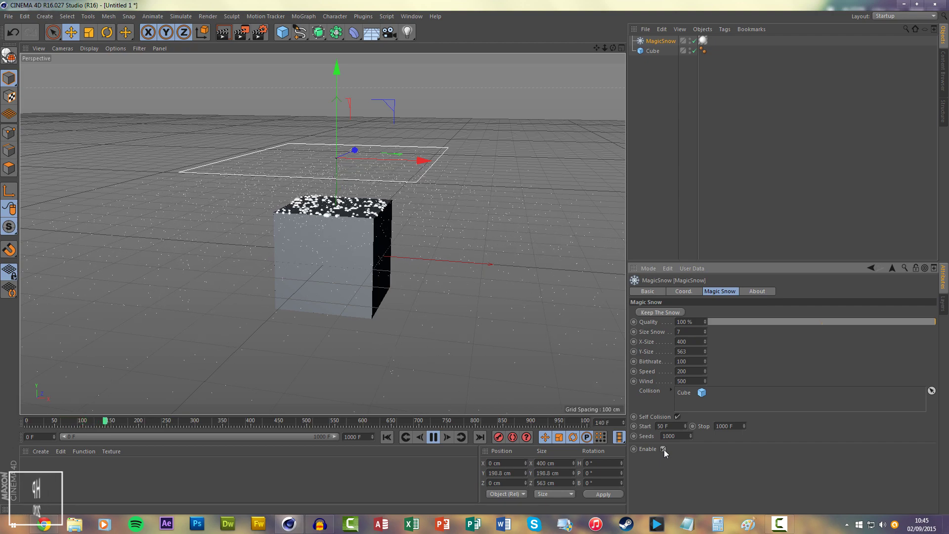
left_click(434, 437)
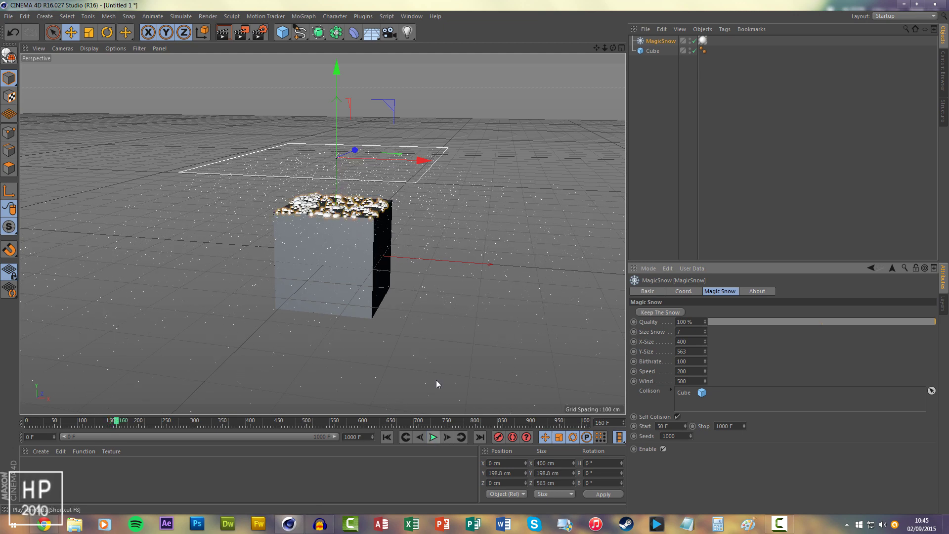
Keep the accumulated snow as a separate object and delete the MagicSnow emitter
left_click(678, 312)
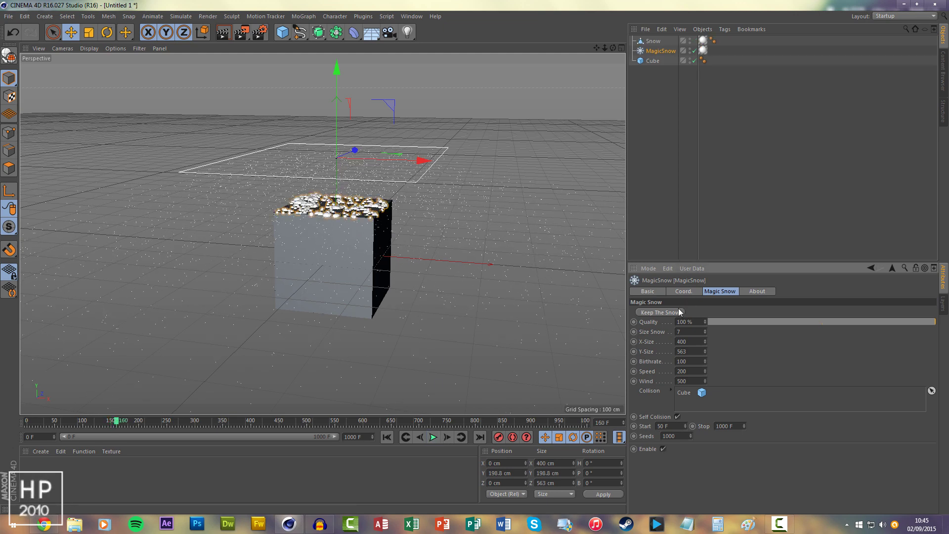
left_click(665, 51)
key("Delete")
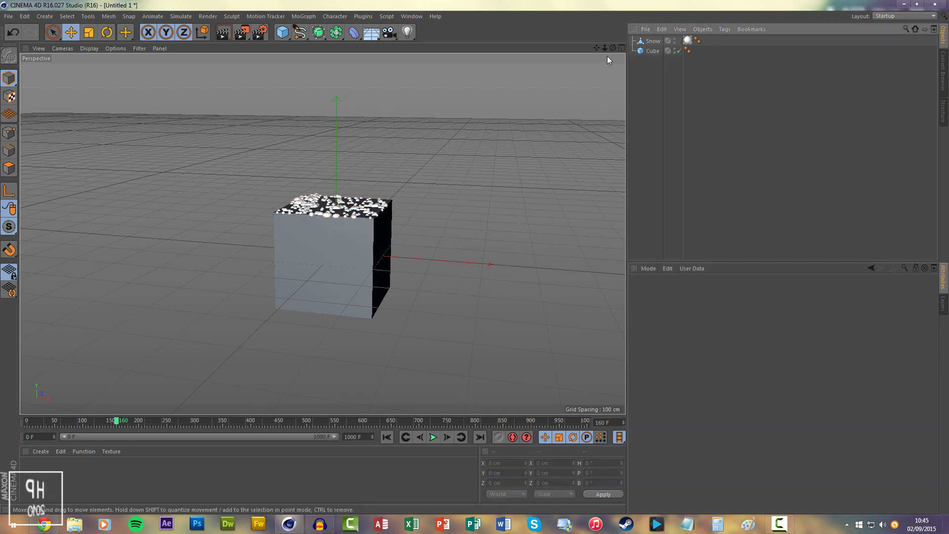
left_click_drag(613, 48, 500, 53)
left_click_drag(322, 233, 322, 233)
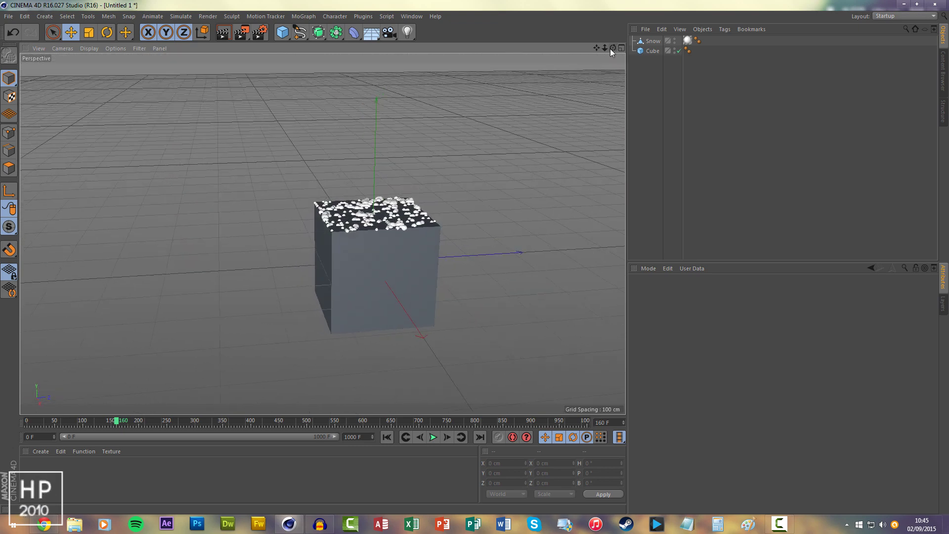